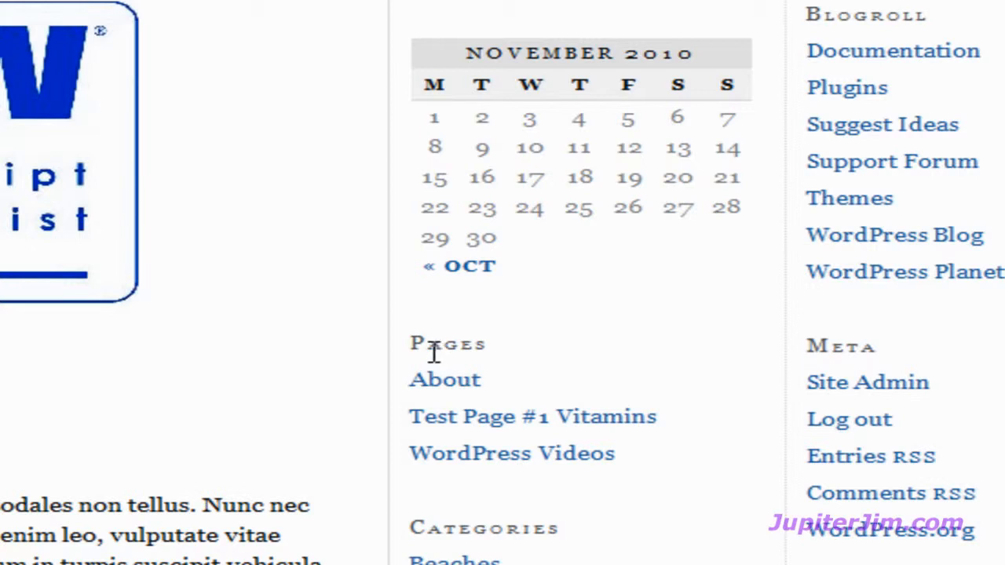
Step: Open the Test Page #1 Vitamins page on the live site and look through its content
left_click(632, 426)
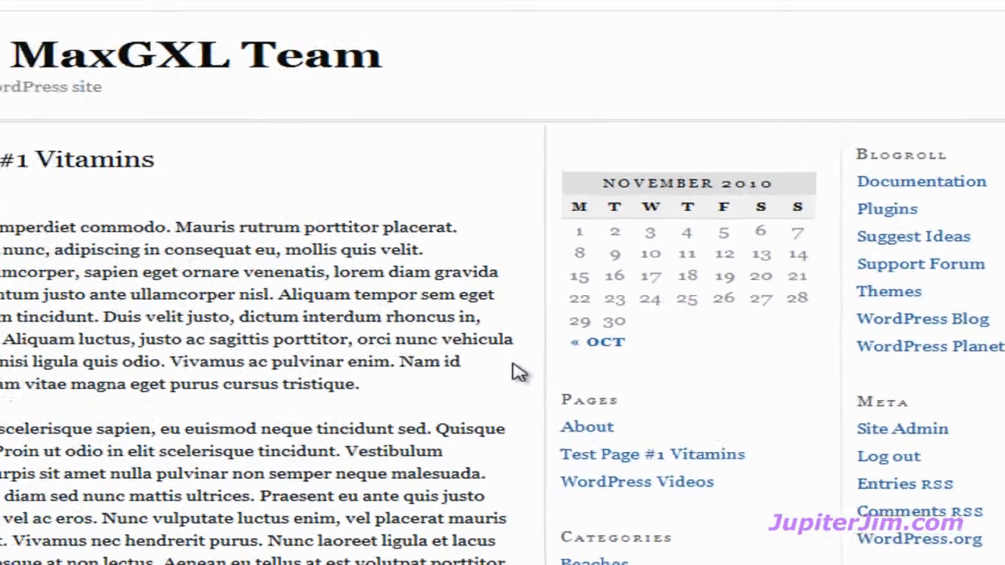
scroll(357, 308, "down", 4)
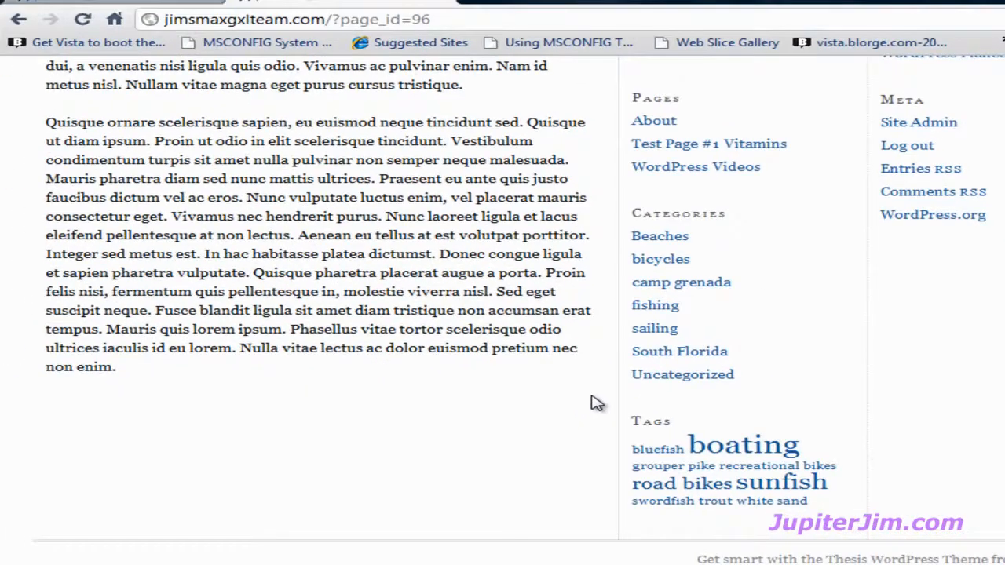
scroll(357, 308, "up", 4)
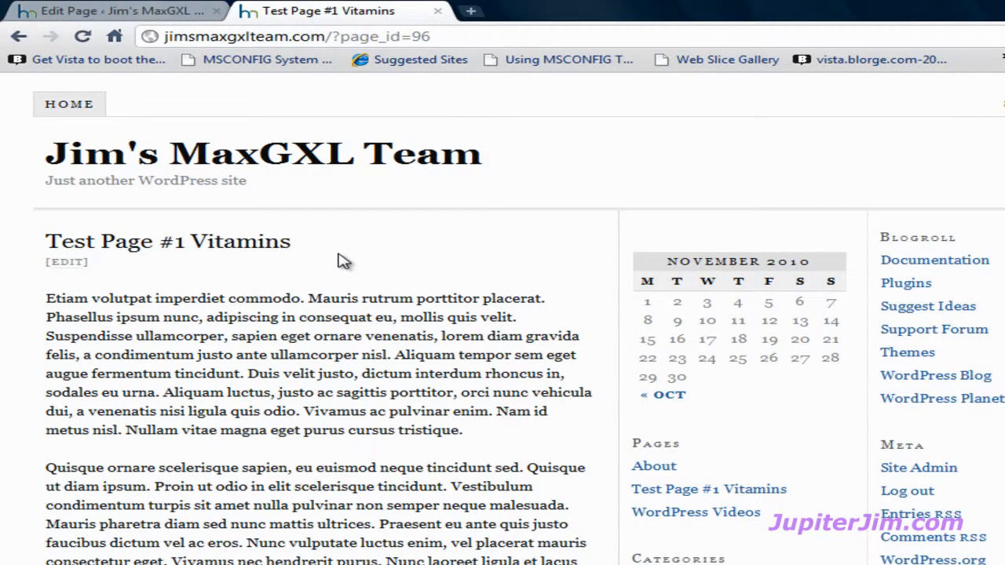
Step: Return to the page editor for Test Page #1 Vitamins and look over the option sections below the content
left_click(104, 14)
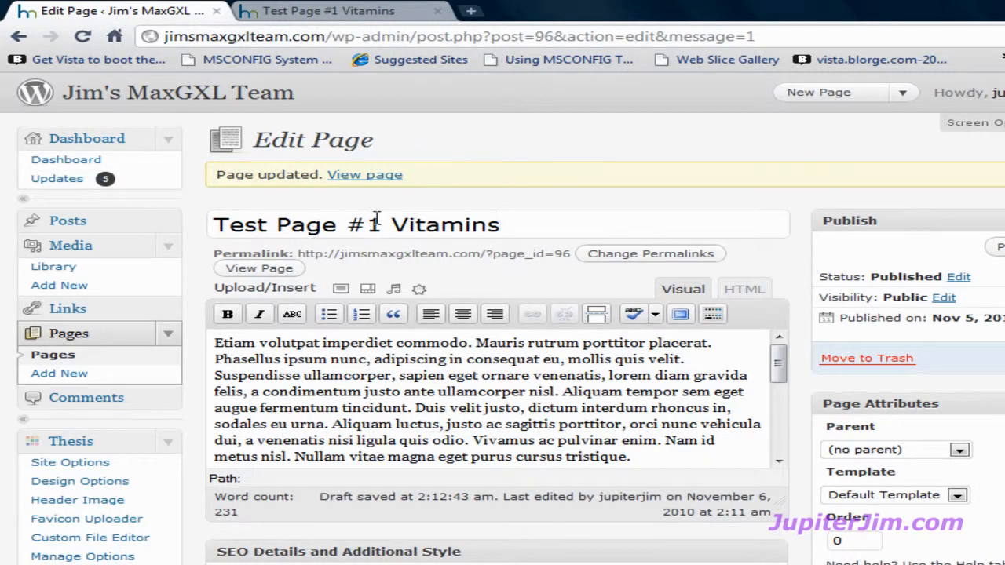
scroll(497, 319, "down", 20)
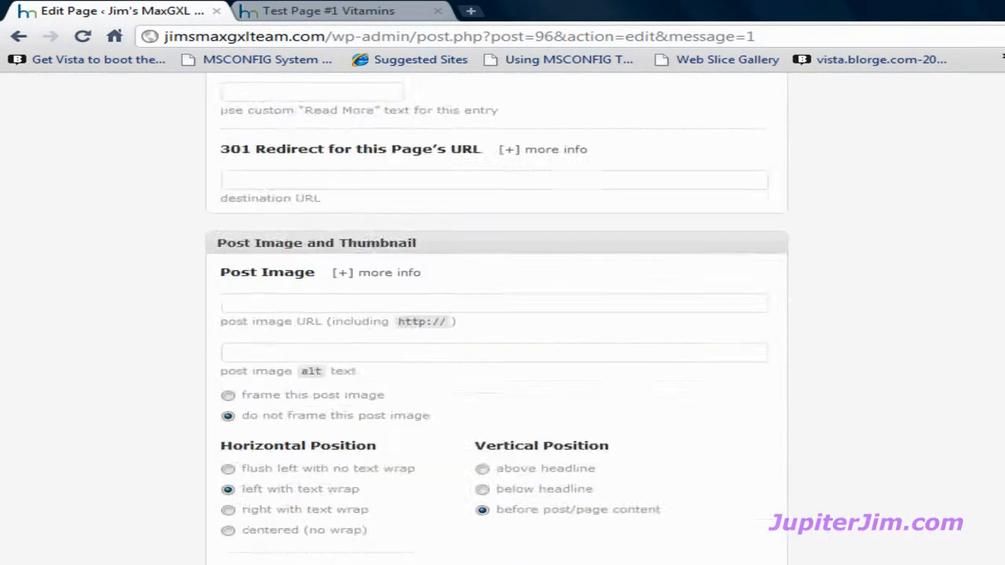
scroll(496, 319, "up", 20)
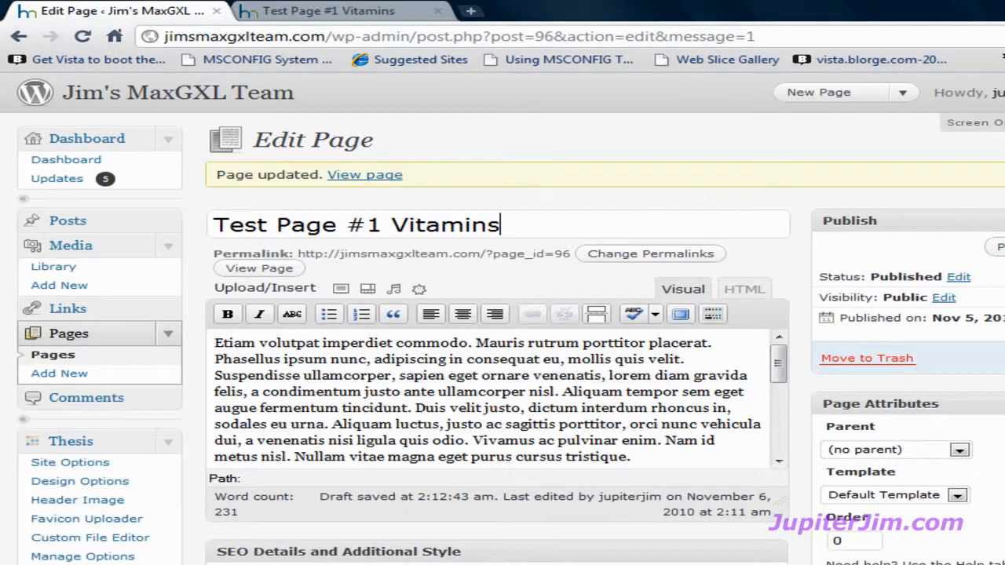
Step: Go to the site's admin Dashboard and look over its overview sections
left_click(60, 165)
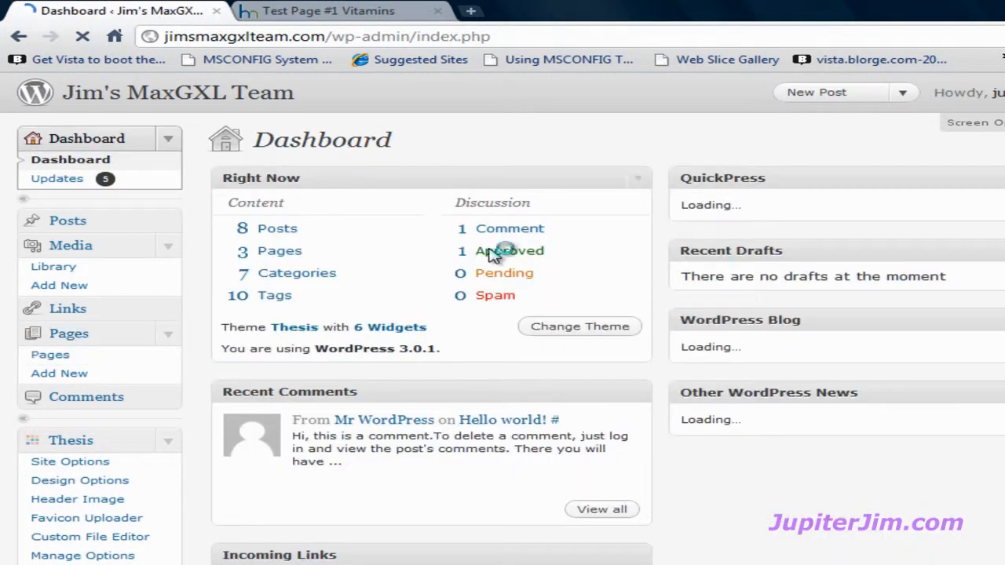
scroll(667, 339, "down", 5)
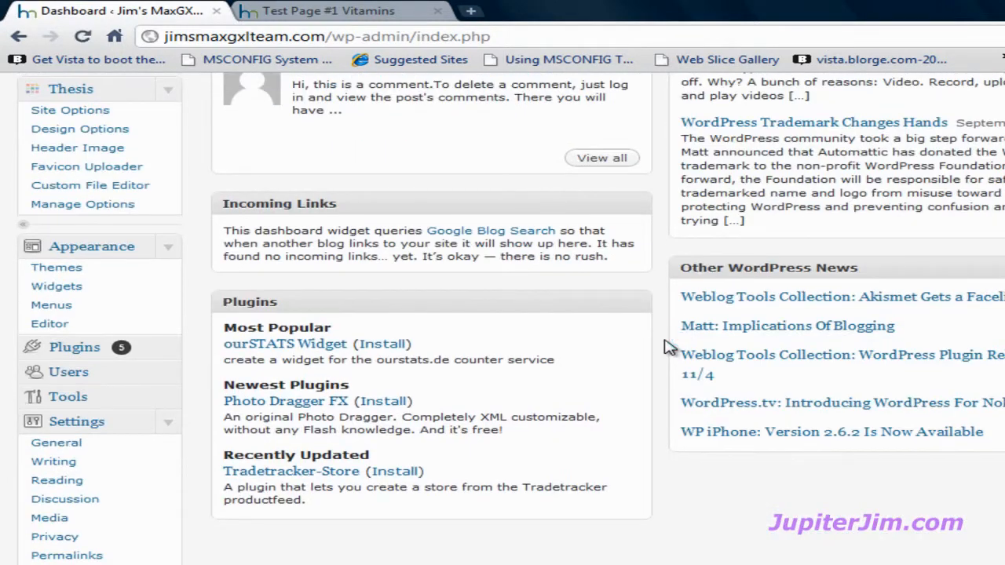
scroll(666, 343, "up", 5)
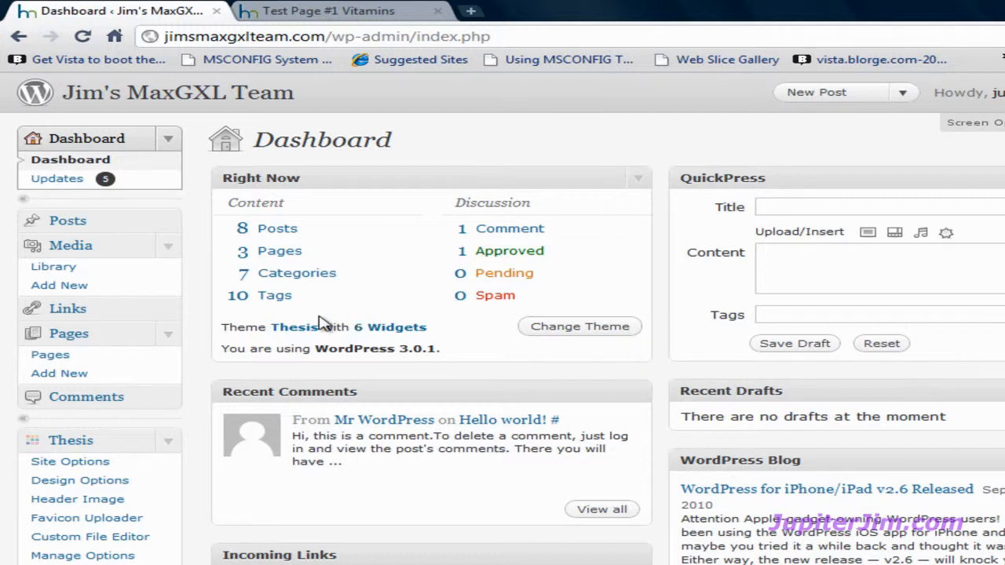
Step: Open the Media Library, and collapse and re-expand the Media section of the admin navigation
left_click(70, 246)
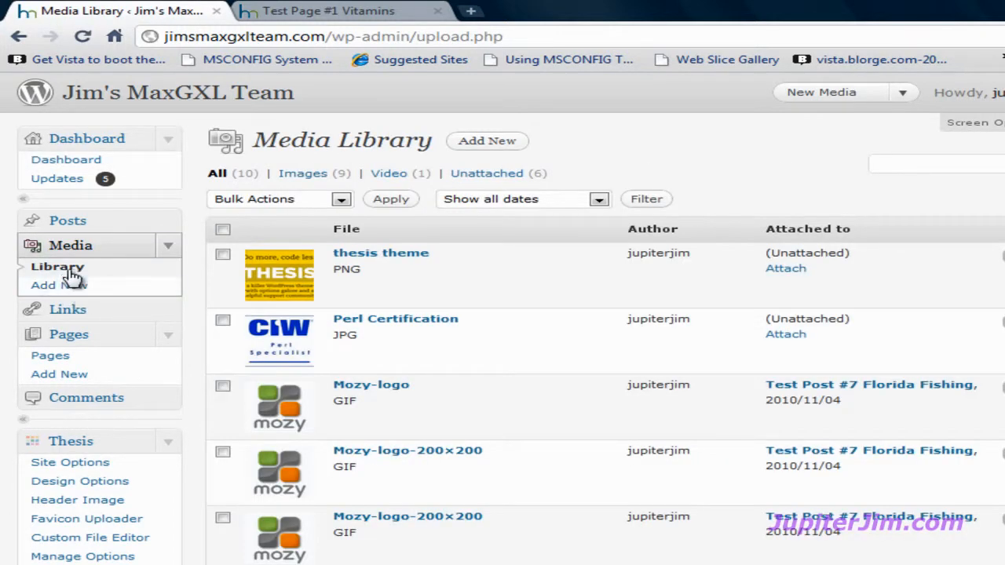
left_click(170, 249)
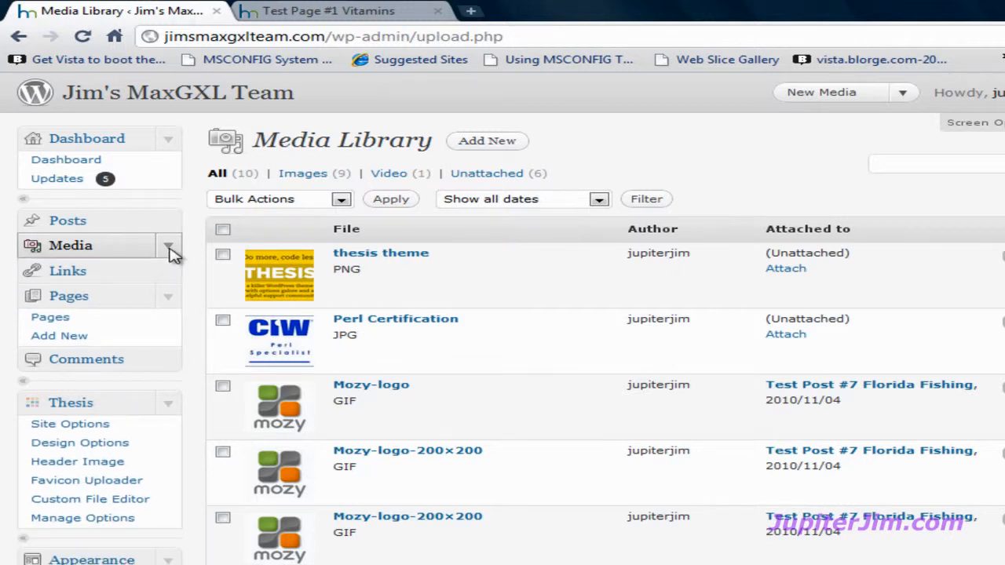
left_click(169, 248)
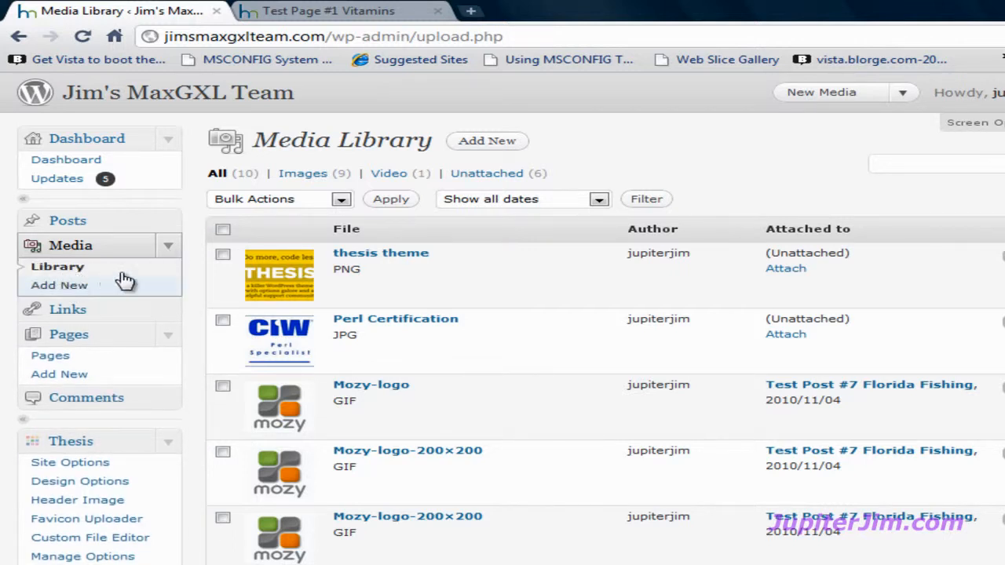
left_click(169, 248)
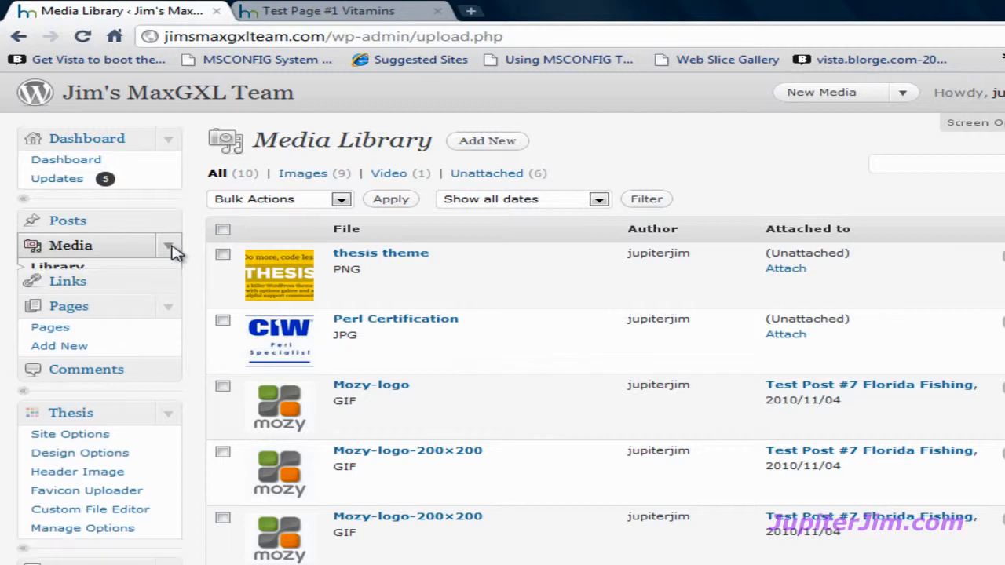
left_click(170, 248)
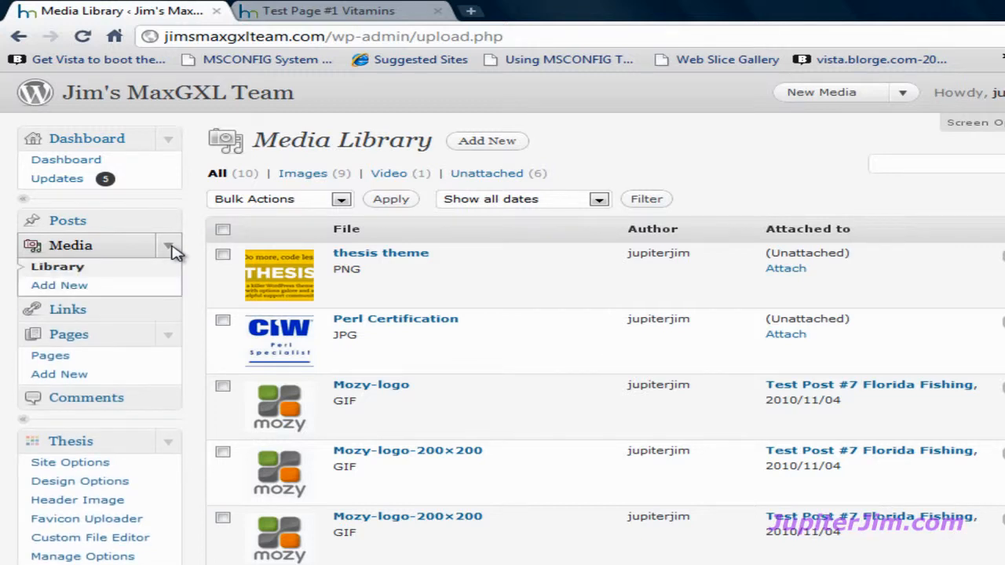
Step: Upload the image file thesis-300x250.png as new media
left_click(73, 289)
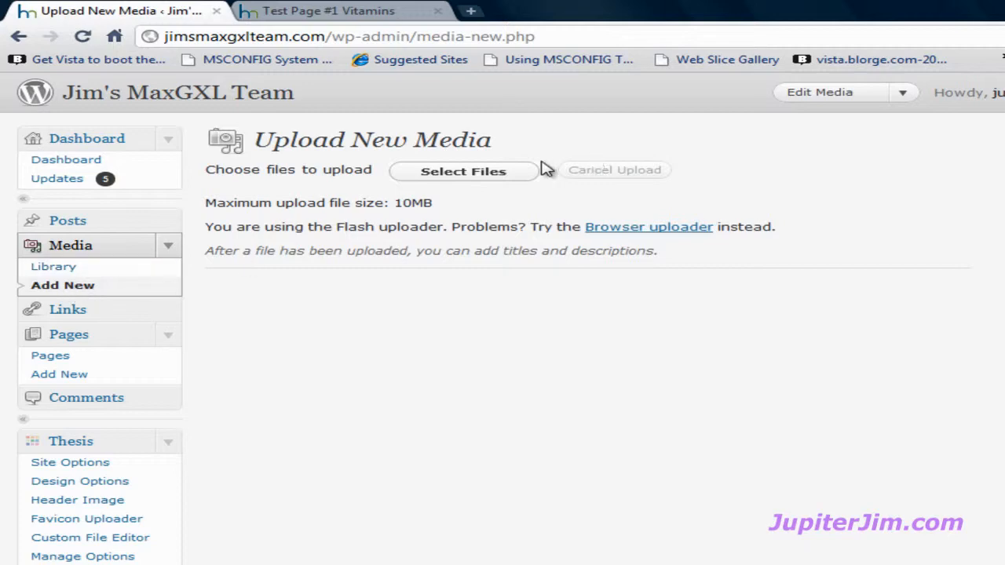
left_click(469, 172)
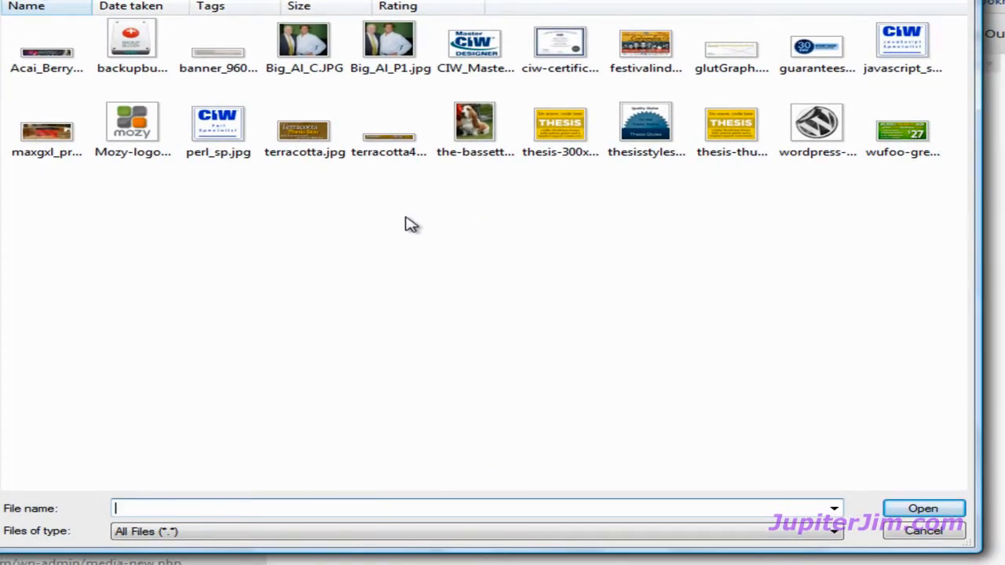
left_click(562, 137)
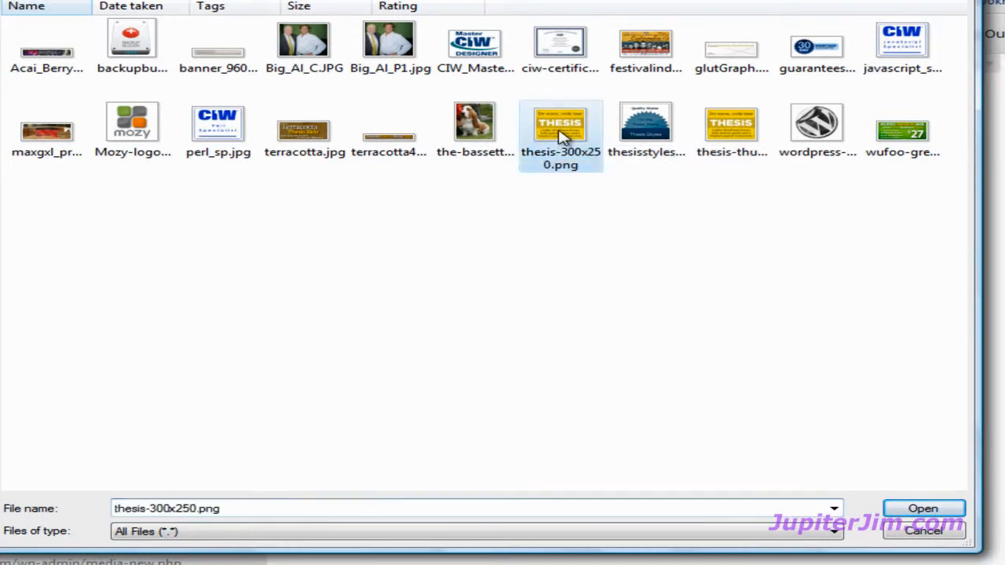
left_click(933, 514)
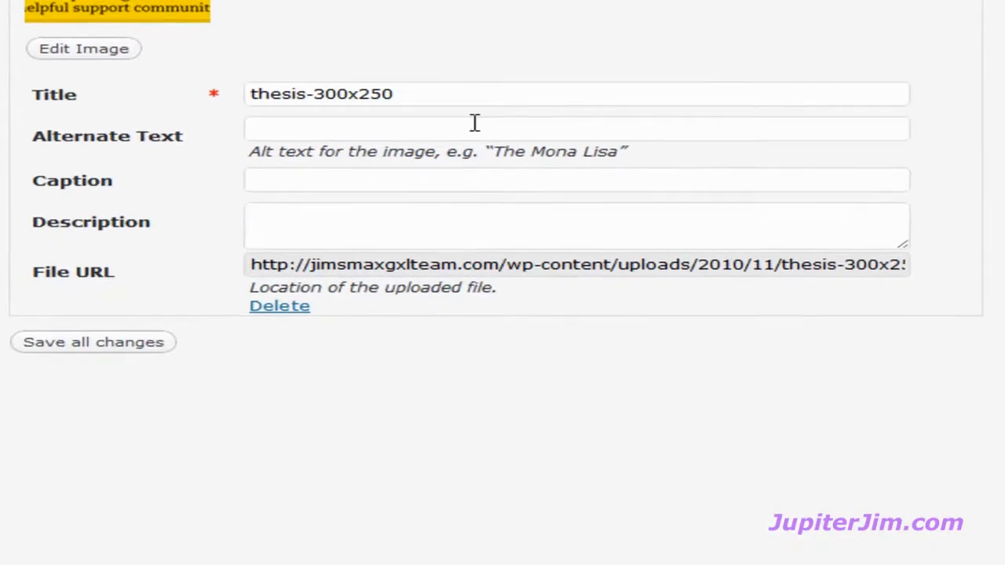
Step: Set the uploaded image's title to "thesis theme" and save all changes
left_click_drag(416, 94, 308, 88)
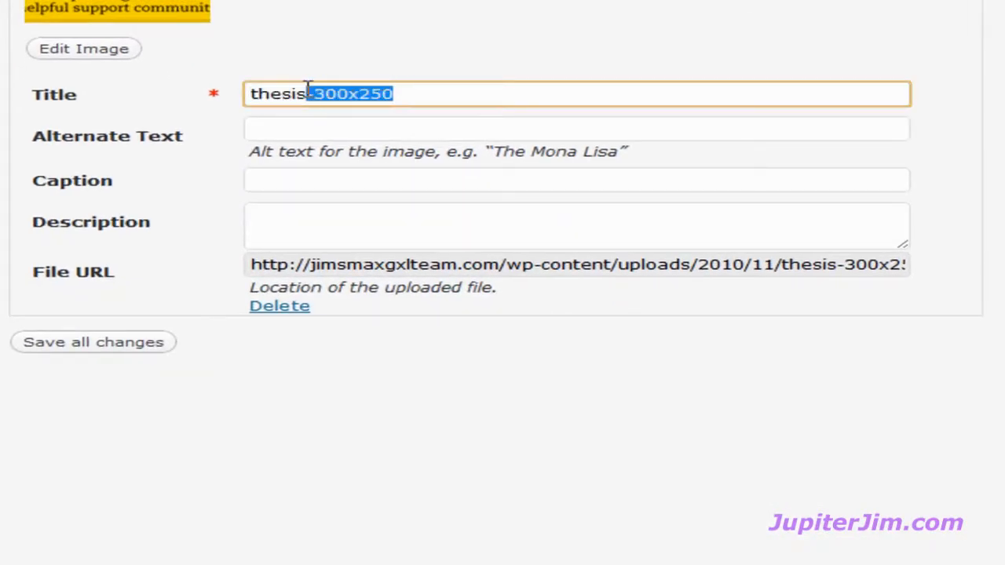
key("BackSpace")
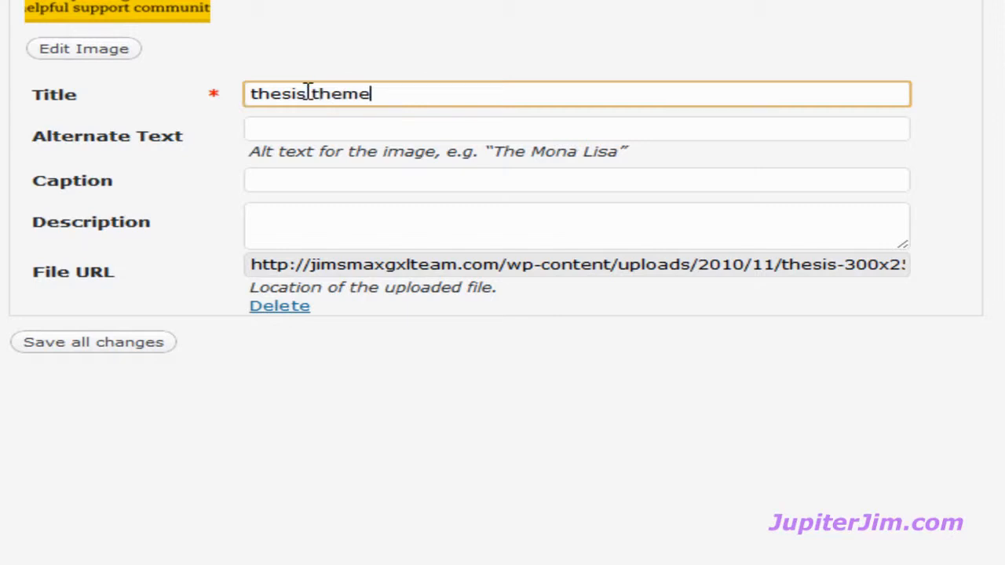
left_click(89, 343)
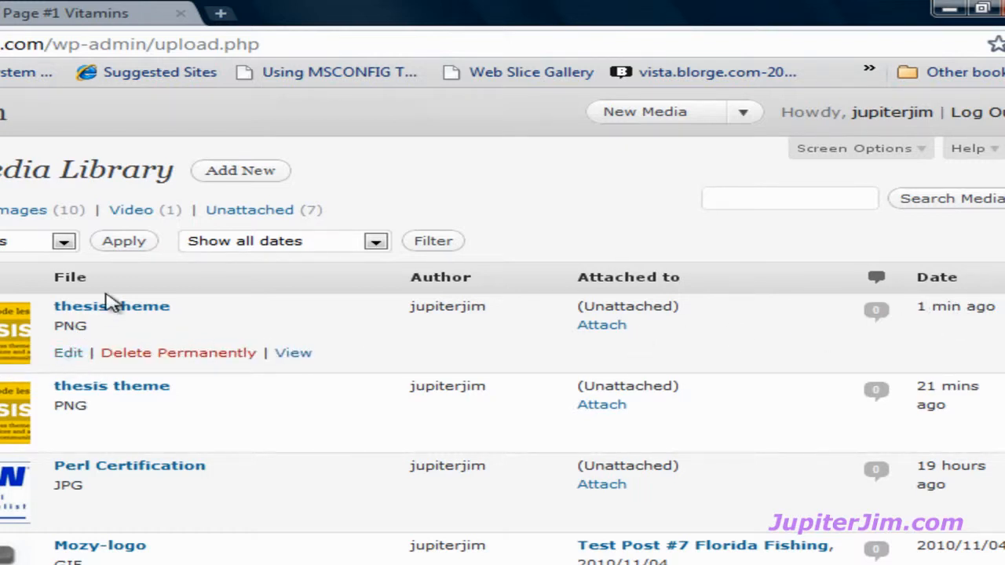
Step: Open the newest thesis theme image from the Media Library for editing and copy its full File URL
left_click(139, 315)
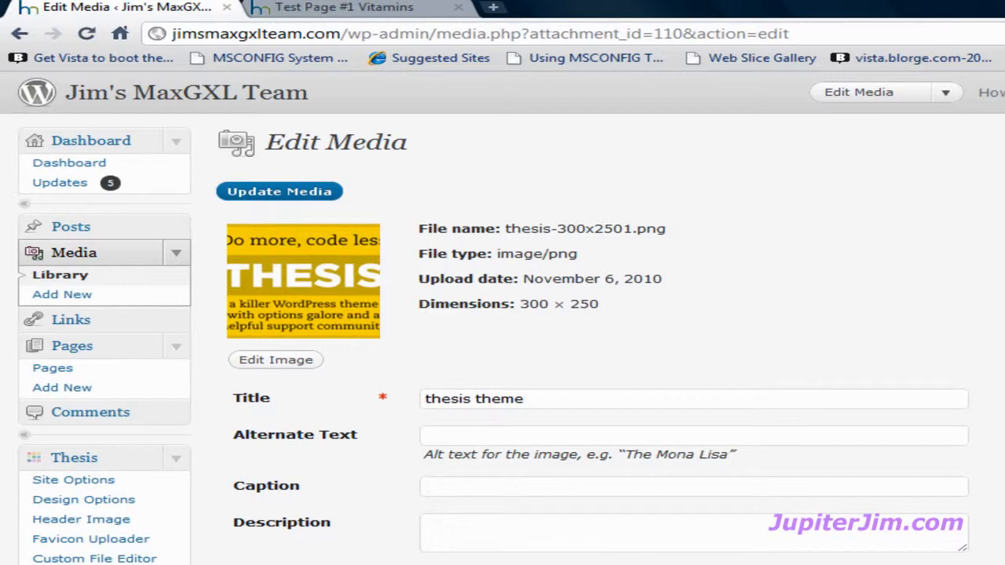
scroll(502, 318, "down", 3)
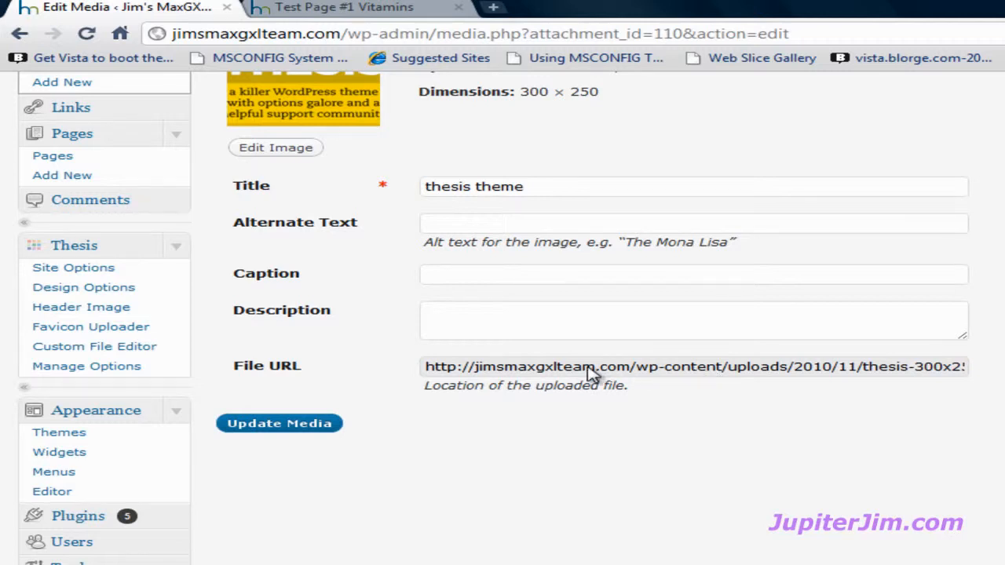
right_click(703, 375)
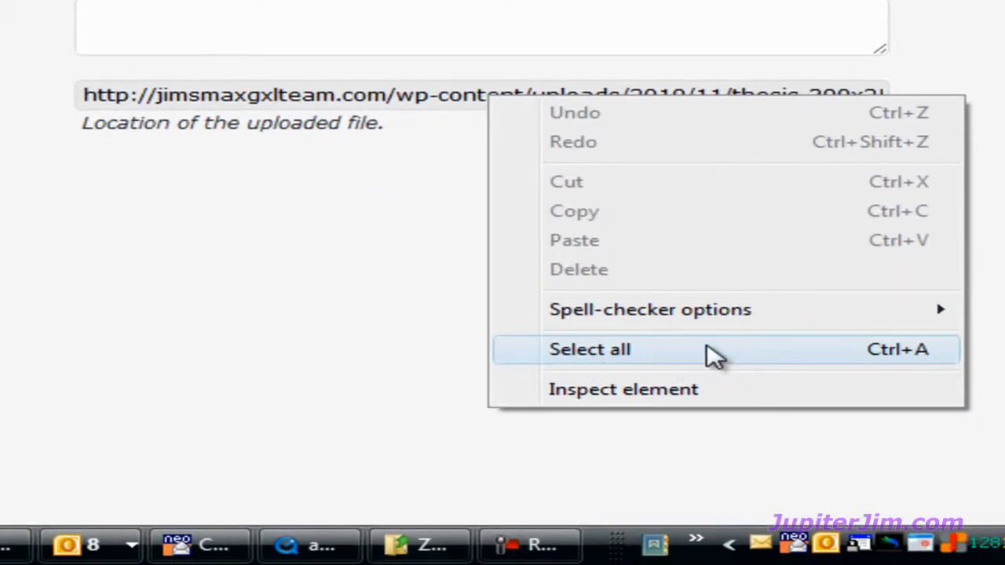
left_click(710, 349)
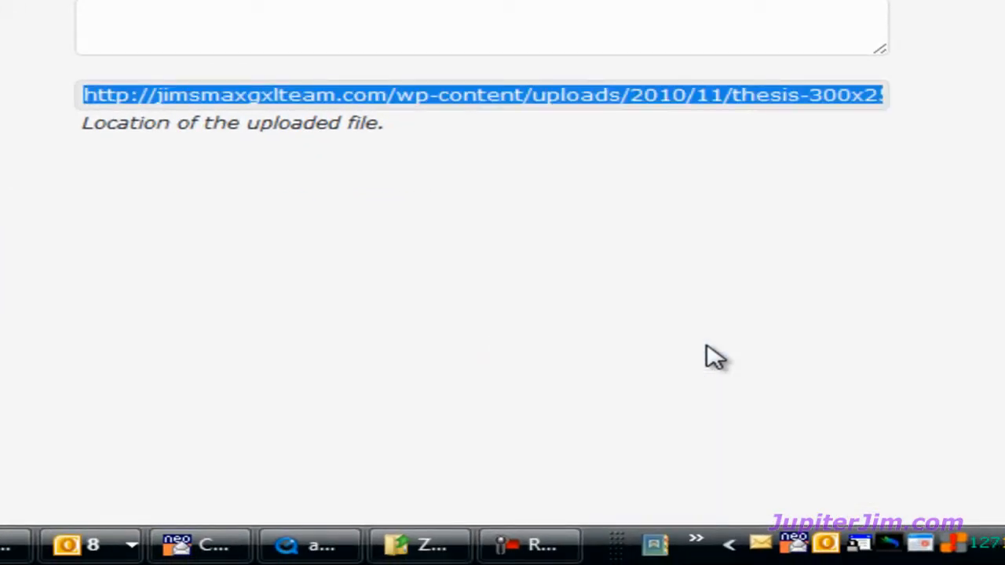
right_click(475, 109)
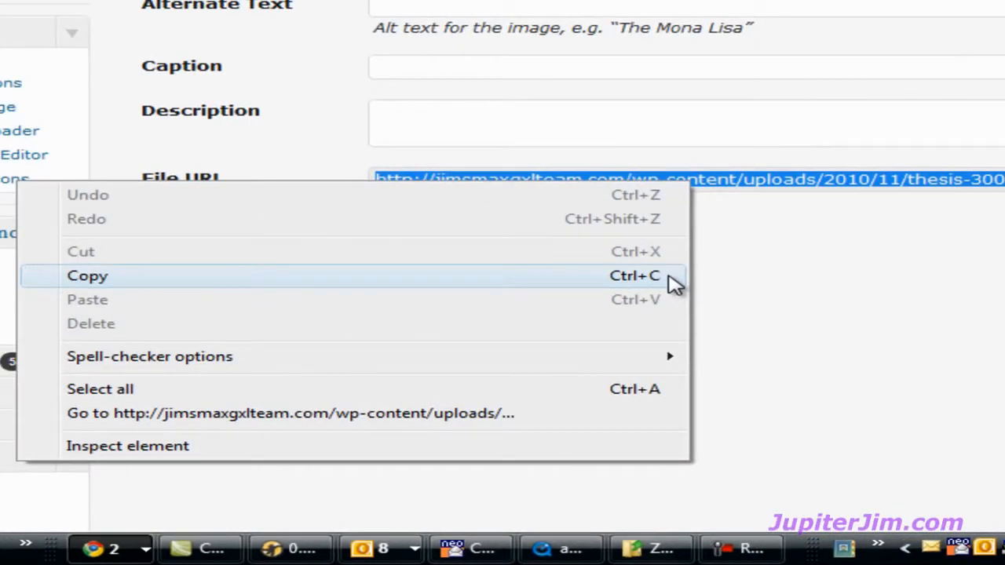
left_click(674, 284)
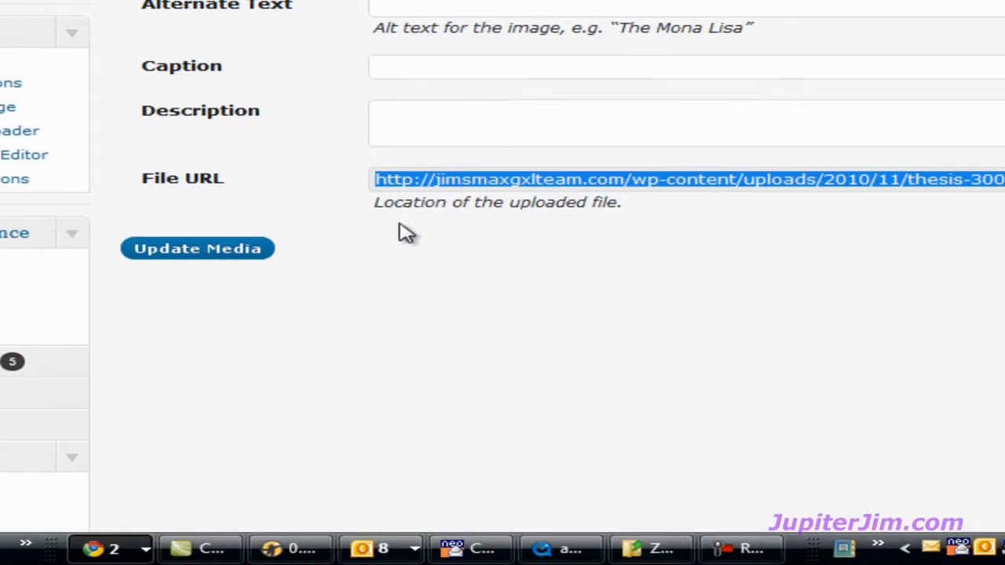
left_click(731, 236)
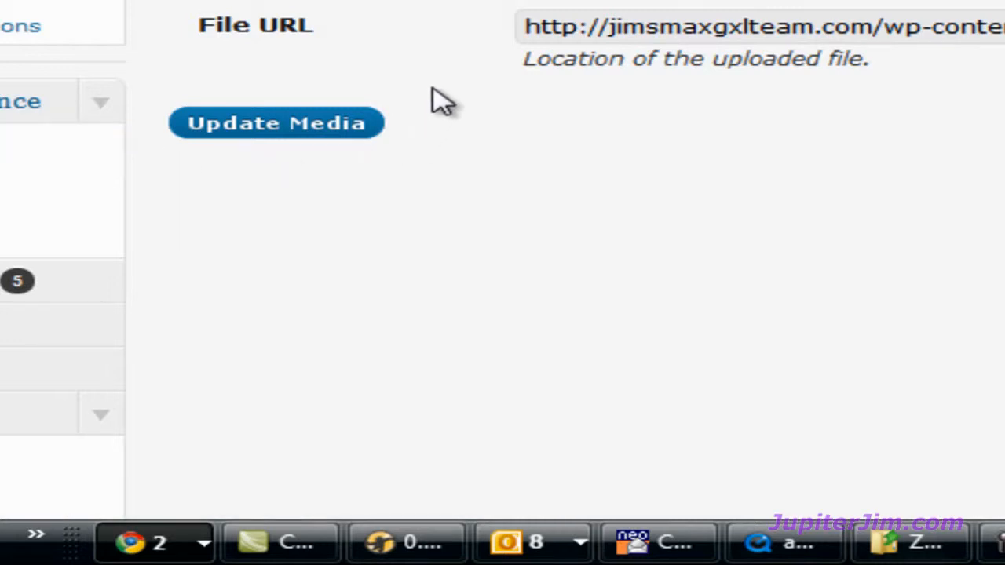
Step: Go to the list of pages and open Test Page #1 Vitamins for editing
scroll(391, 86, "up", 2)
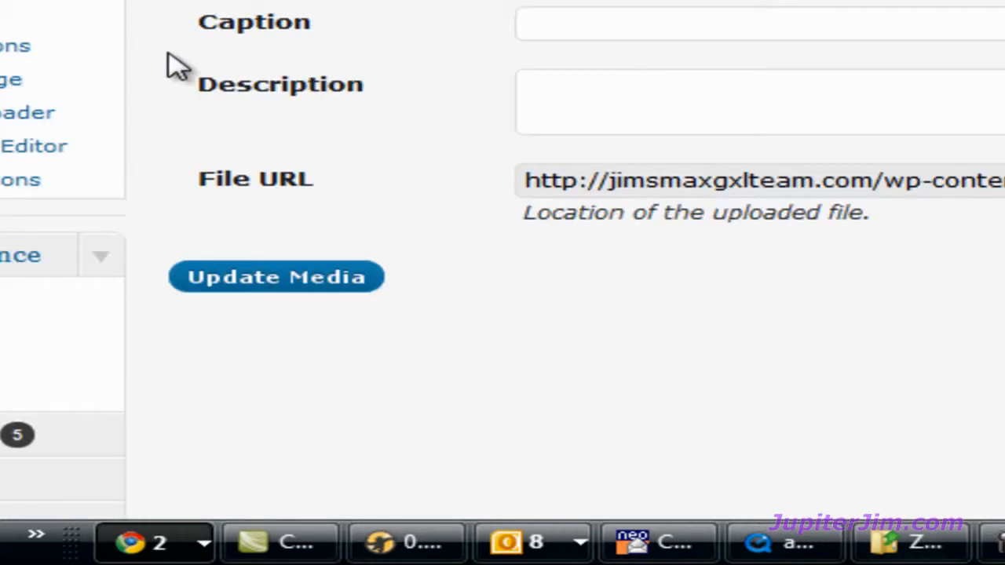
scroll(168, 55, "up", 3)
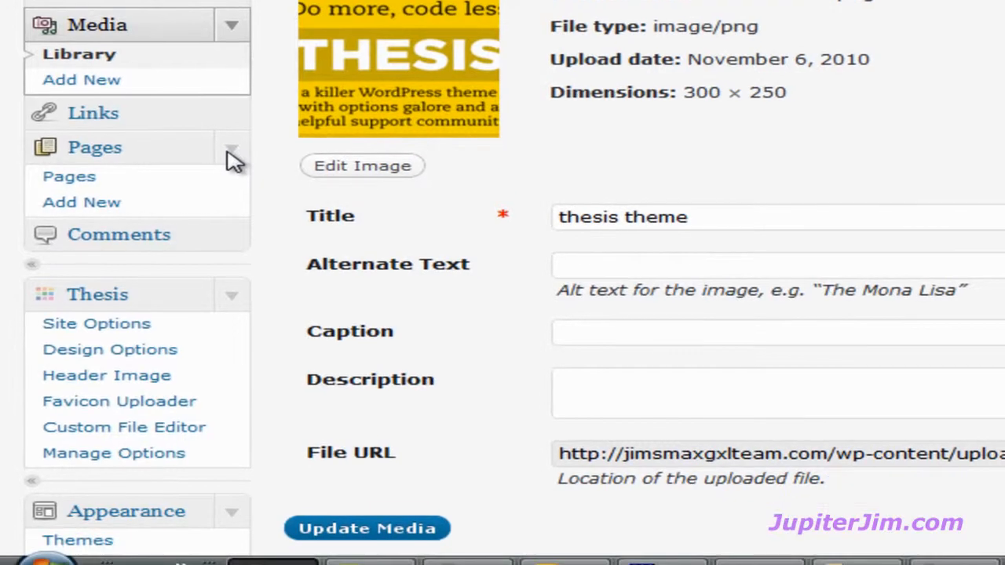
left_click(226, 187)
left_click(230, 189)
left_click(85, 182)
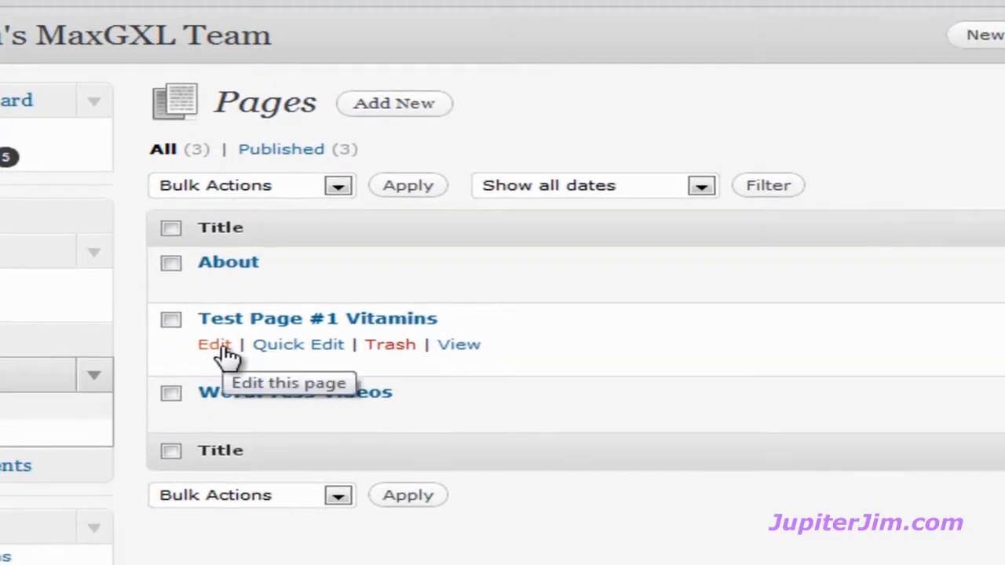
left_click(215, 345)
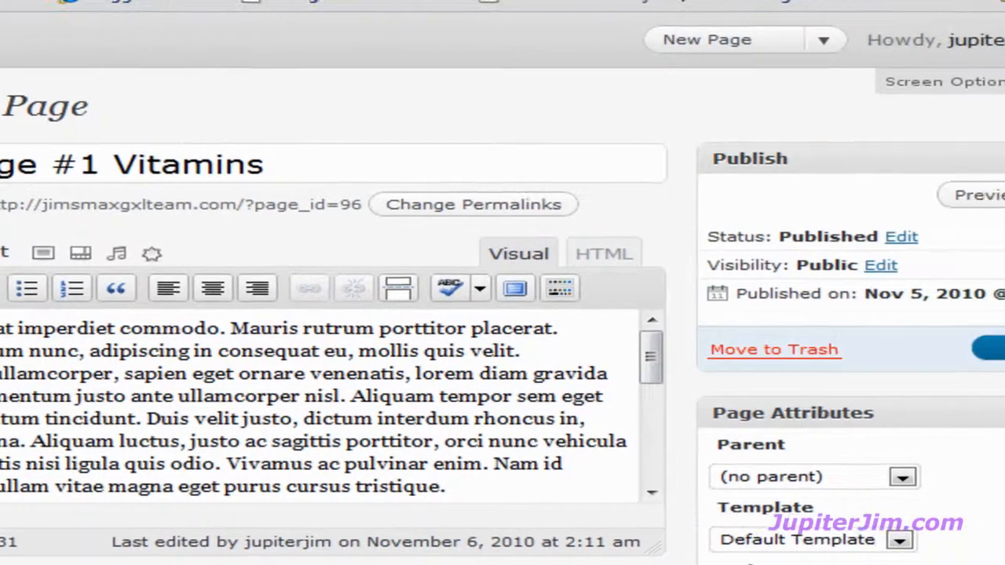
Step: Find the Post Image and Thumbnail section of the page, collapse it and expand it again
left_click_drag(998, 85, 996, 218)
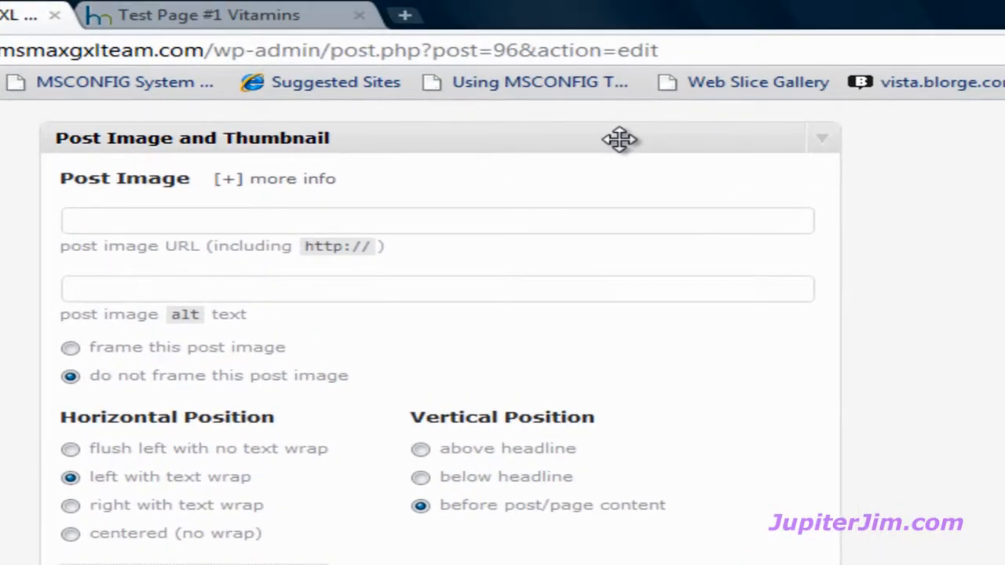
left_click(620, 139)
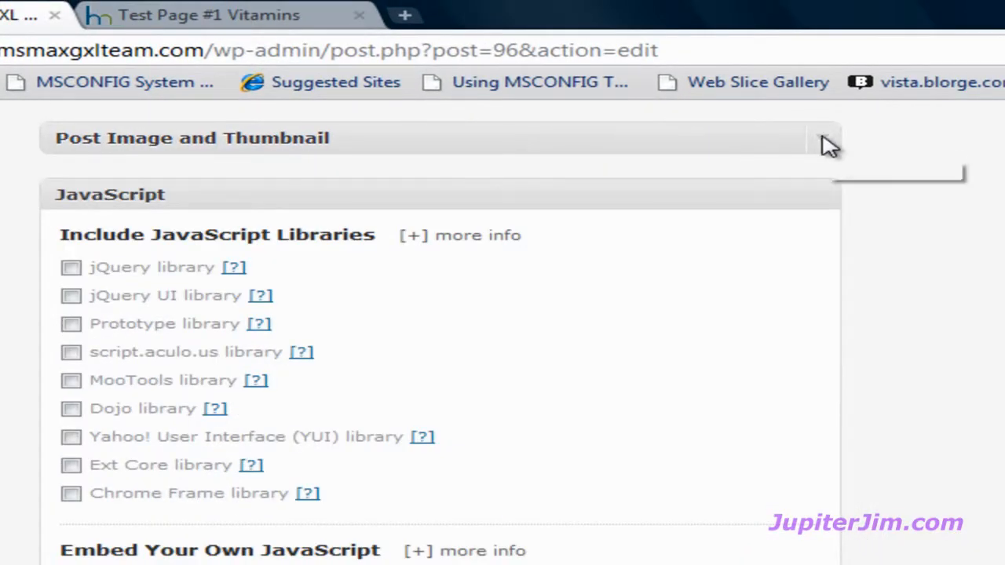
left_click(725, 139)
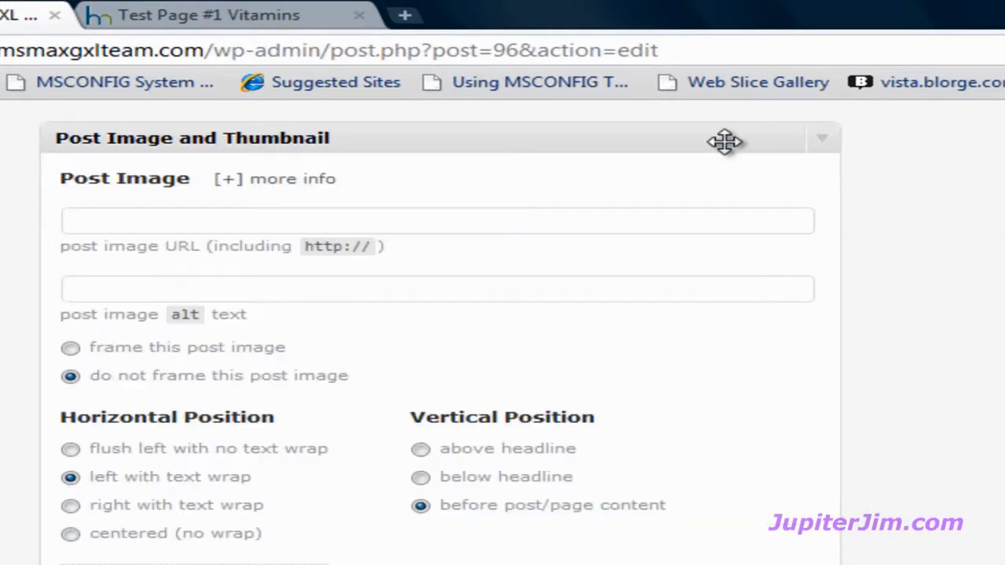
Step: Paste the copied image file URL as the post image URL in the Post Image and Thumbnail section
left_click(824, 148)
left_click(824, 147)
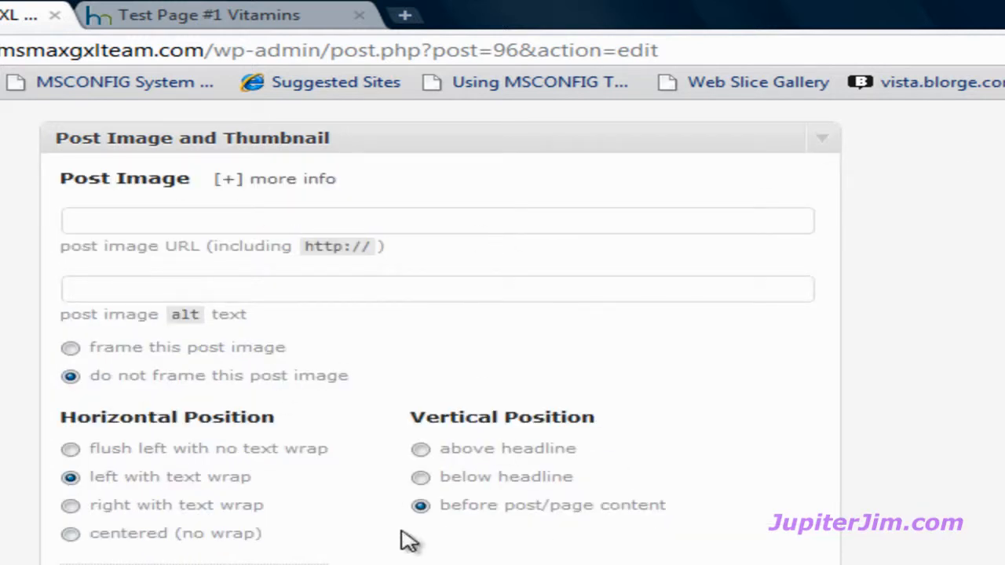
left_click(101, 220)
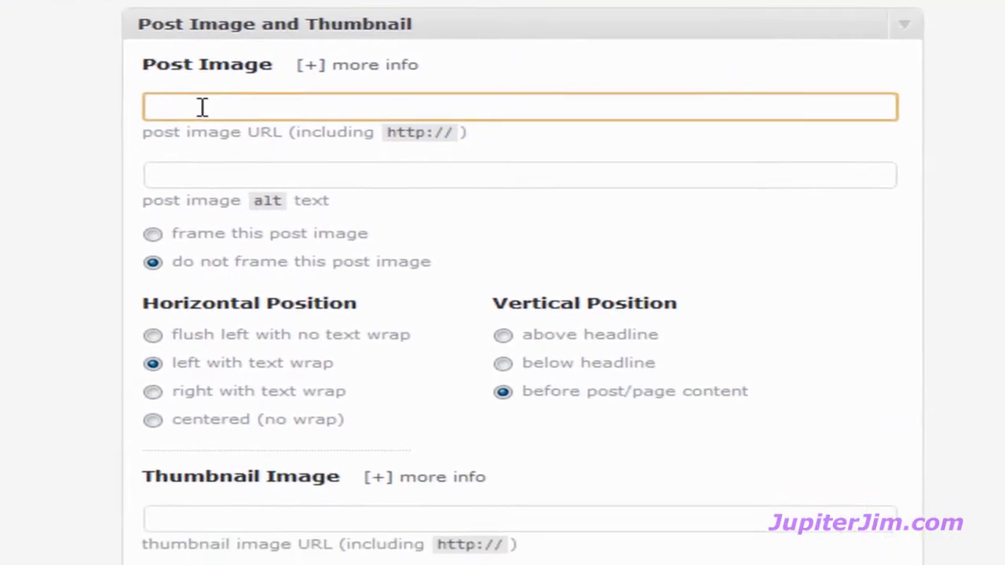
right_click(202, 107)
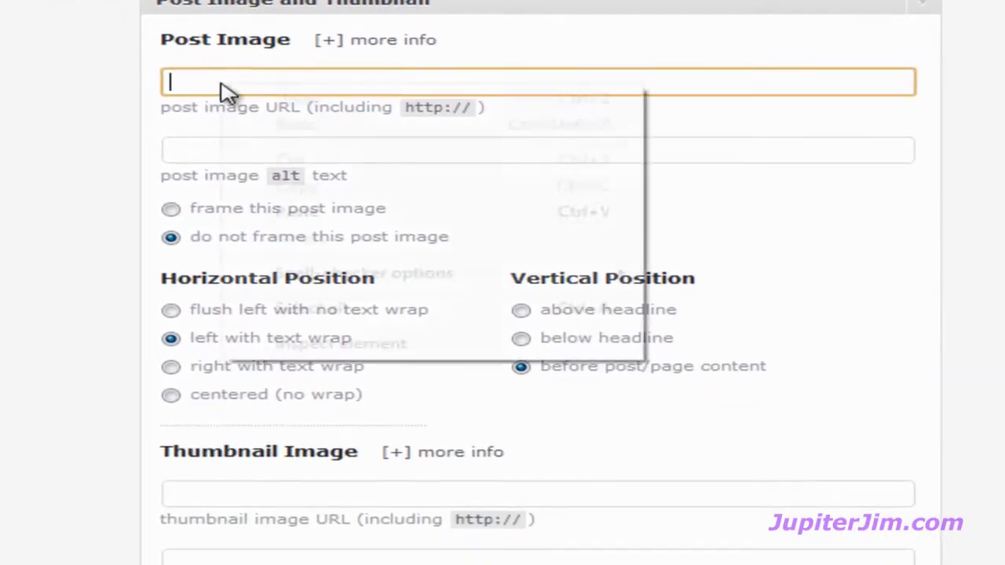
left_click(296, 212)
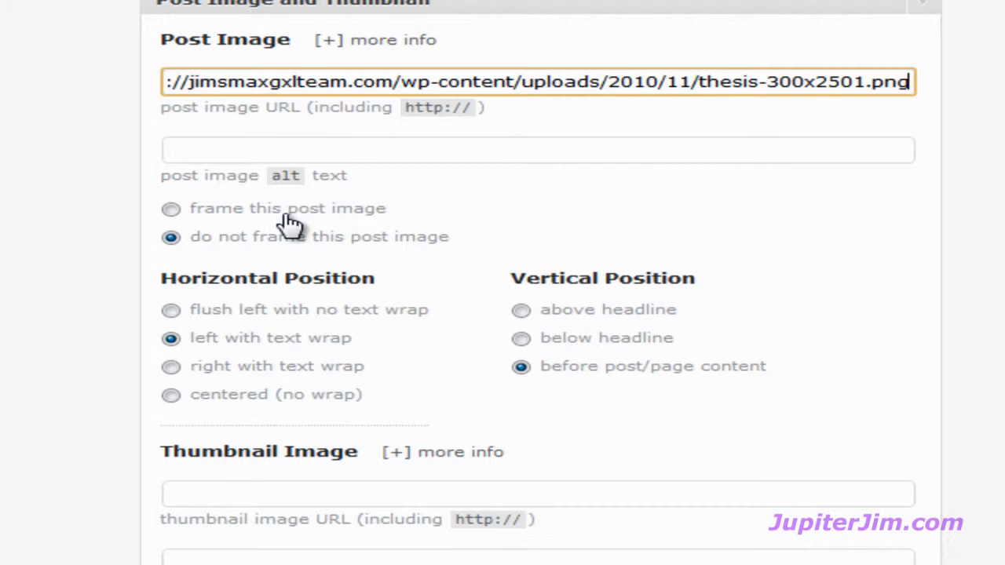
left_click(106, 86)
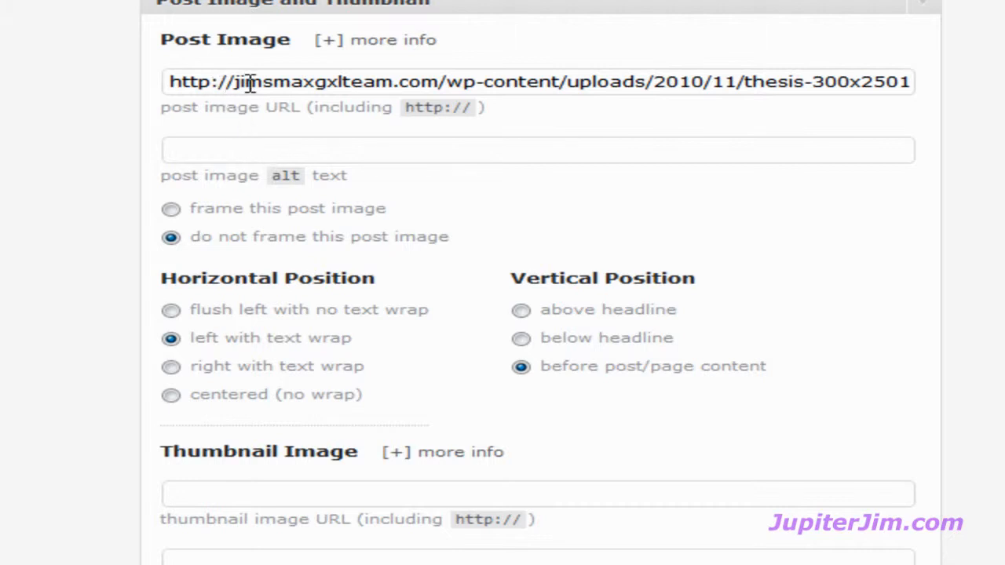
left_click(212, 150)
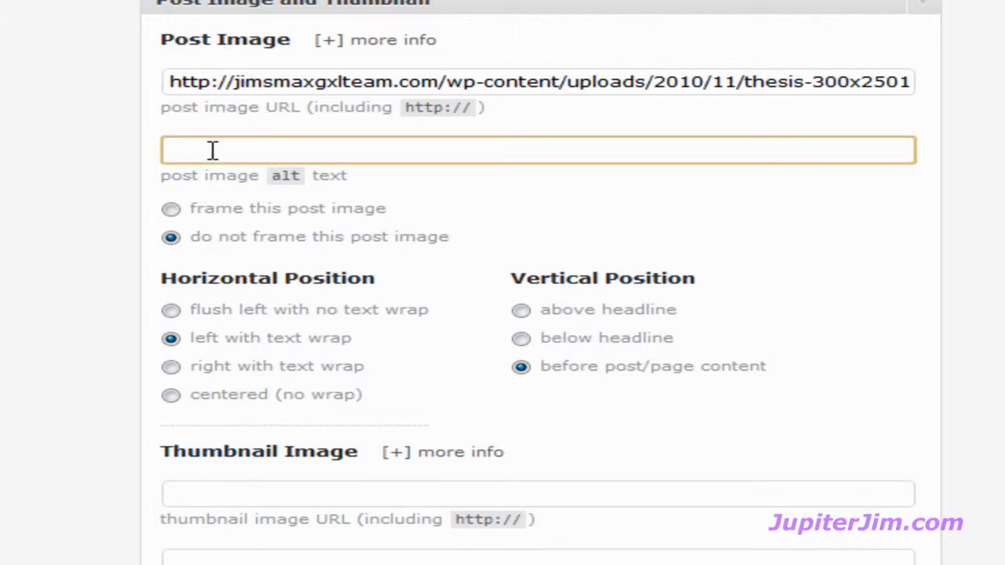
Step: Set the post image to centered (no wrap) horizontally and above headline vertically, and update the page
left_click(98, 138)
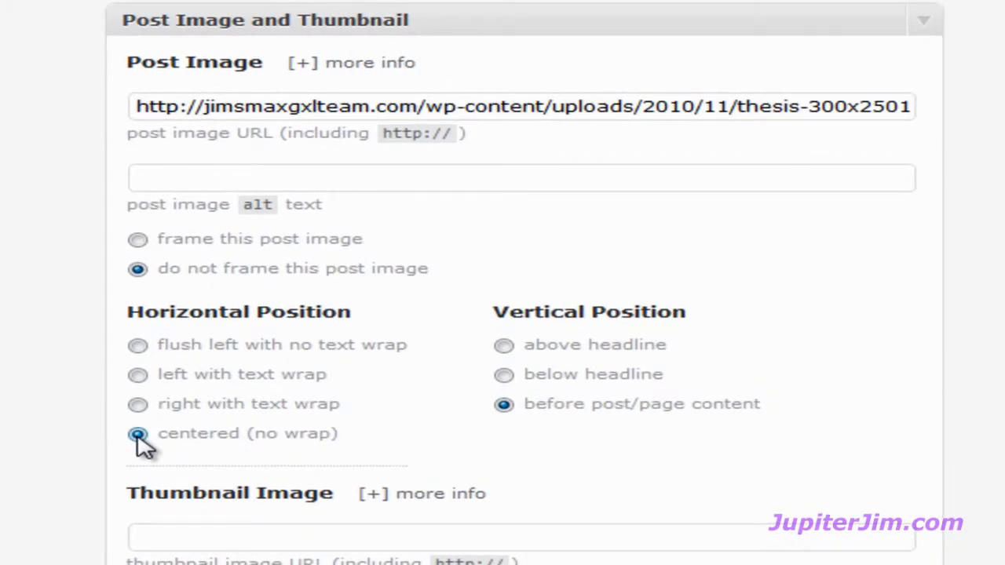
left_click(503, 347)
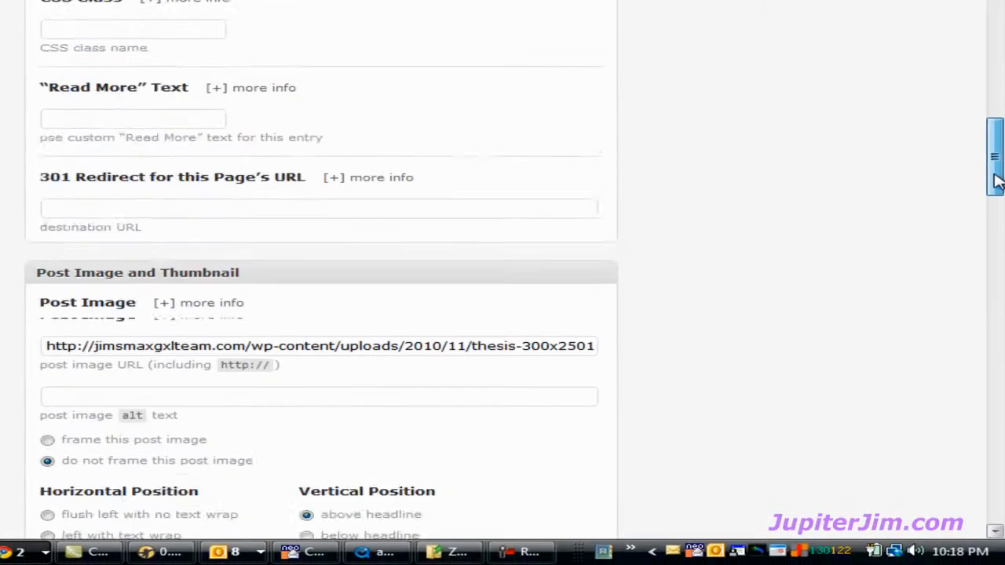
left_click_drag(995, 180, 994, 35)
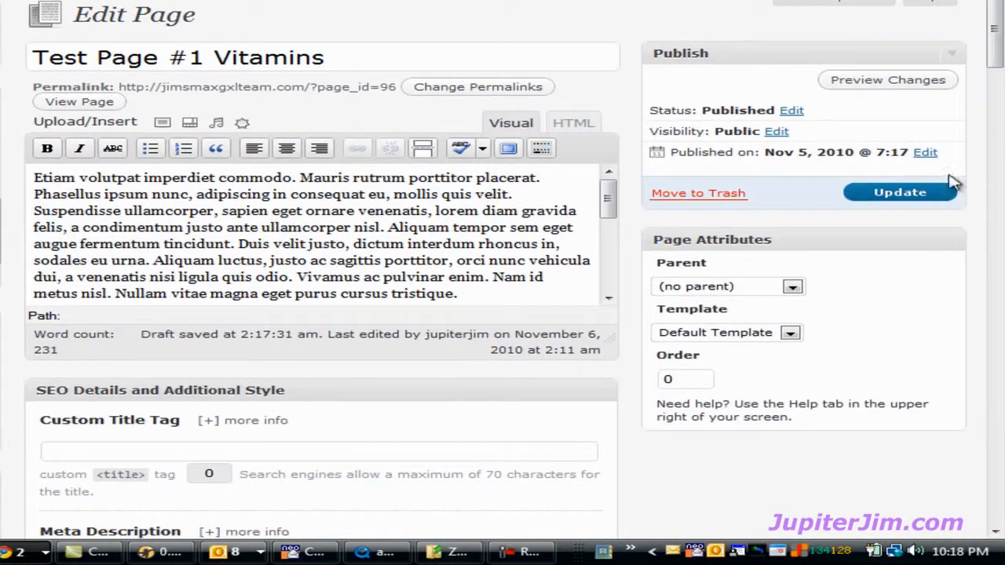
left_click(913, 201)
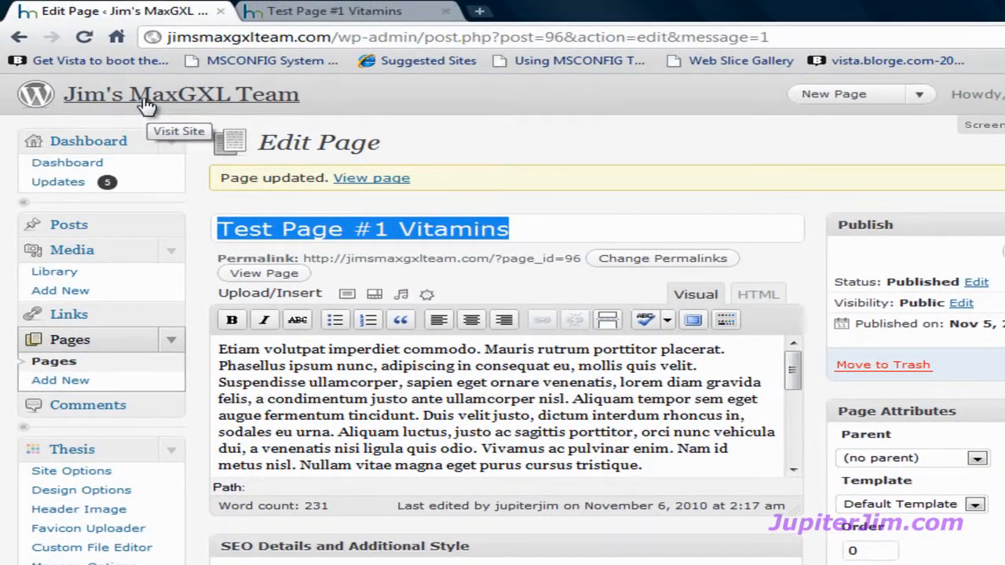
Step: Open the live site in a new browser tab and view Test Page #1 Vitamins there
right_click(147, 104)
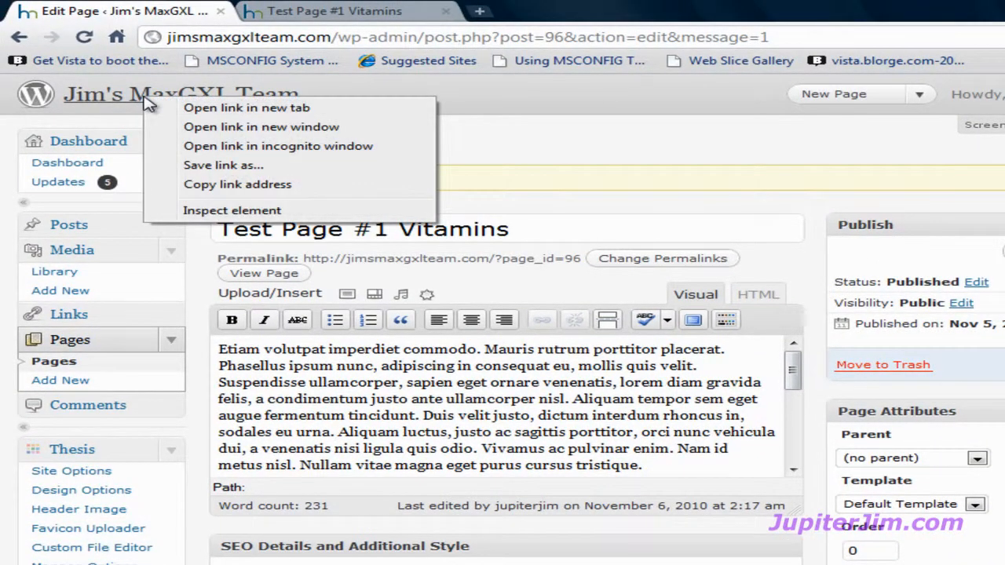
left_click(369, 112)
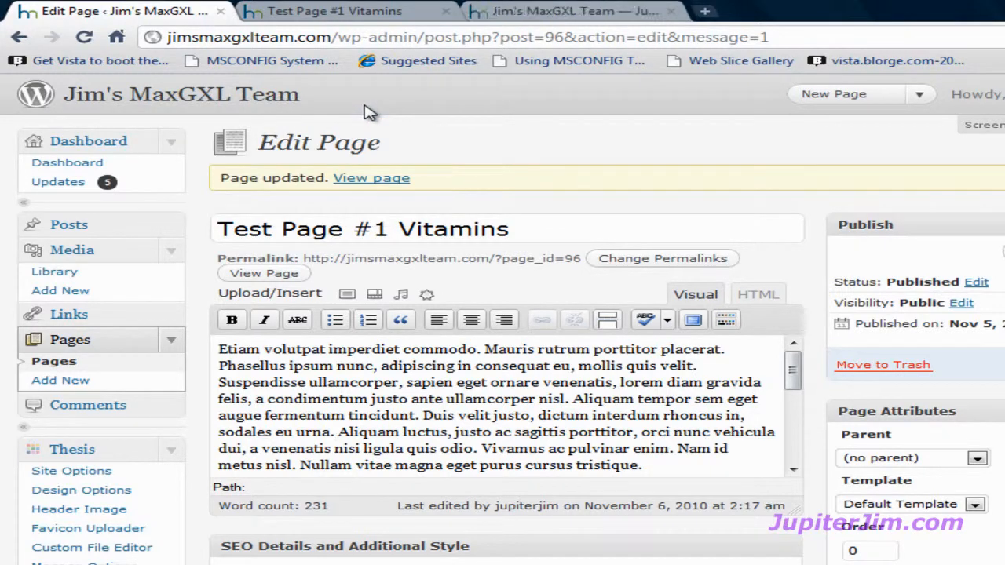
left_click(563, 9)
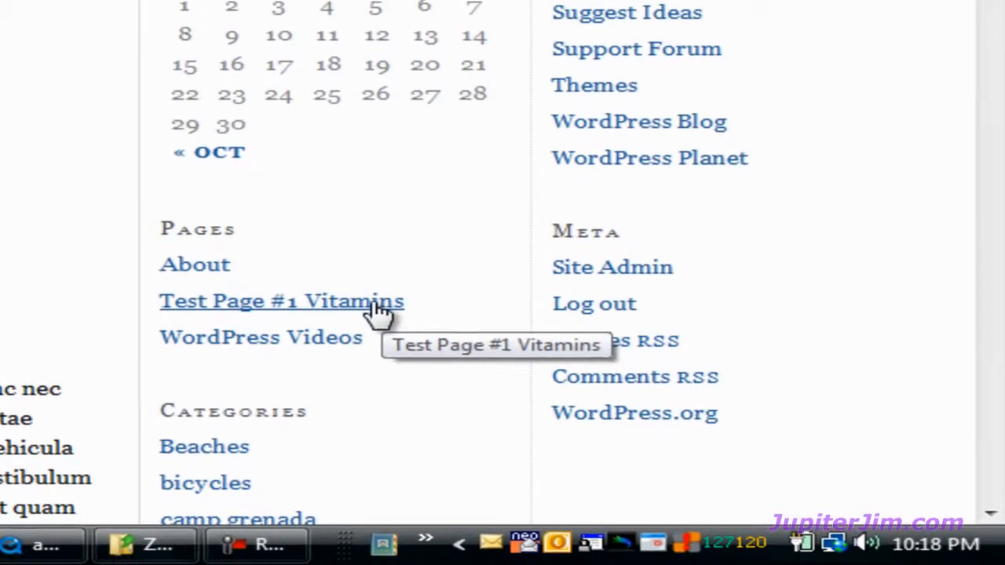
left_click(376, 304)
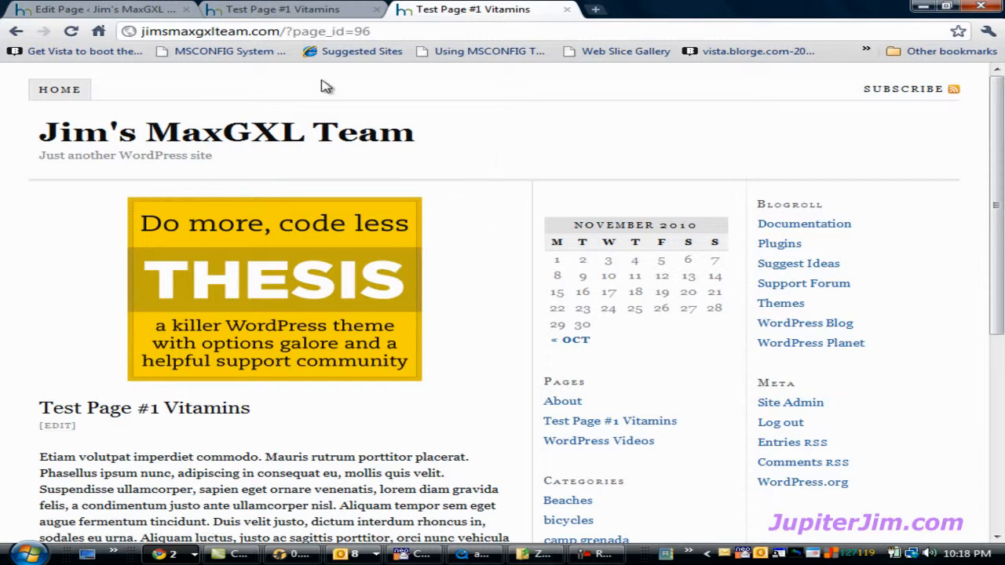
Step: Return to editing the page, set the post image to left with text wrap and before post/page content, and update the page
left_click(100, 11)
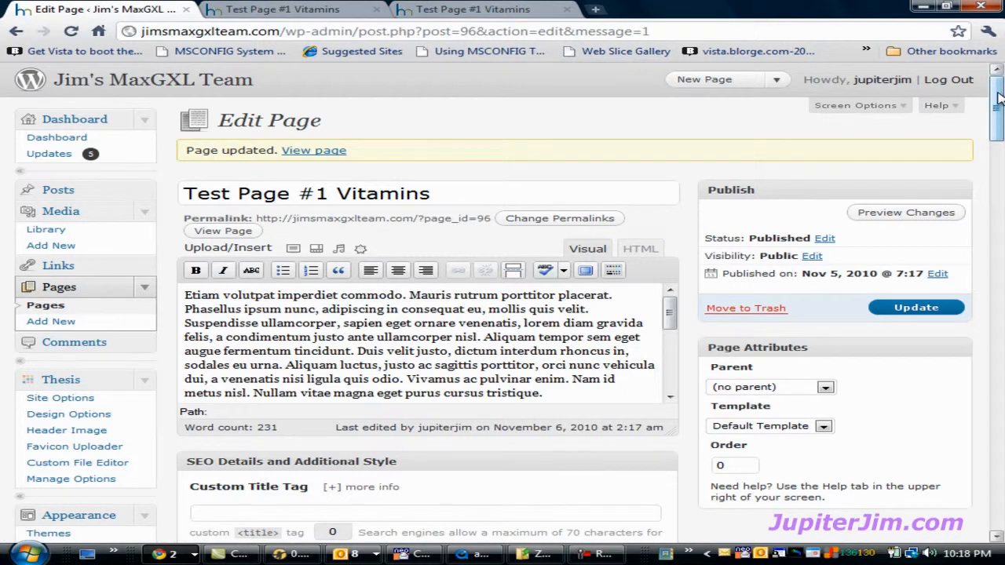
left_click_drag(995, 106, 999, 246)
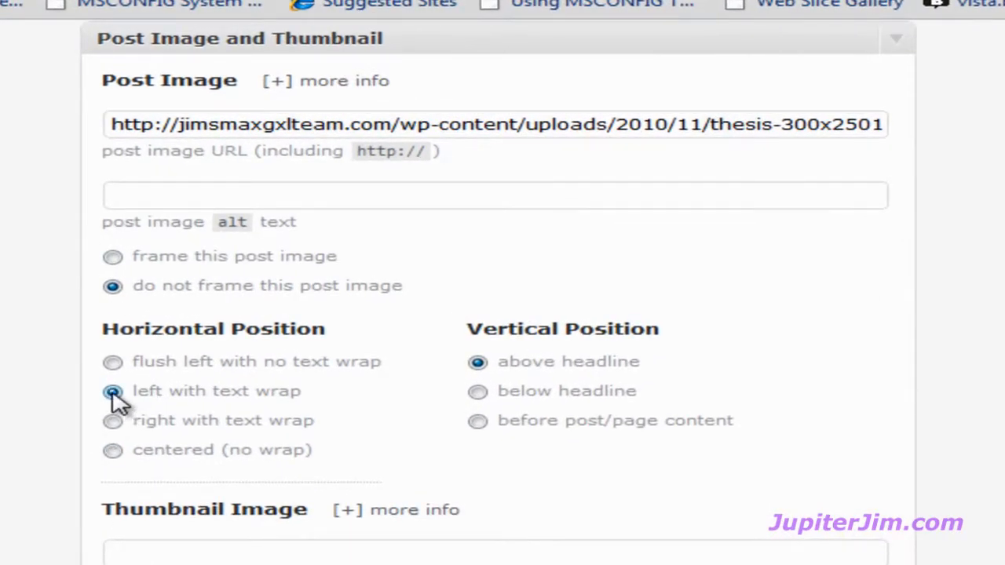
left_click(112, 392)
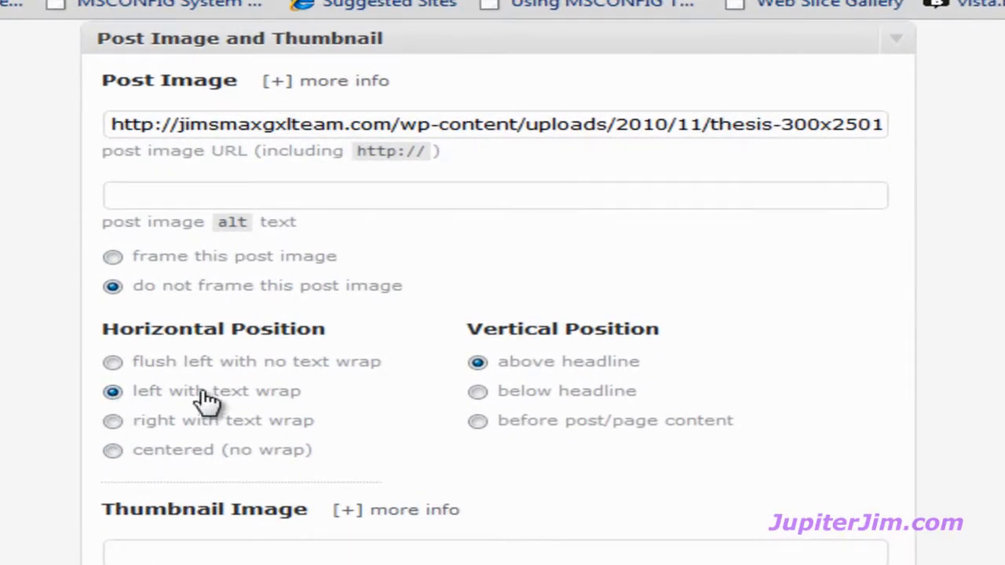
left_click(478, 423)
scroll(503, 314, "up", 15)
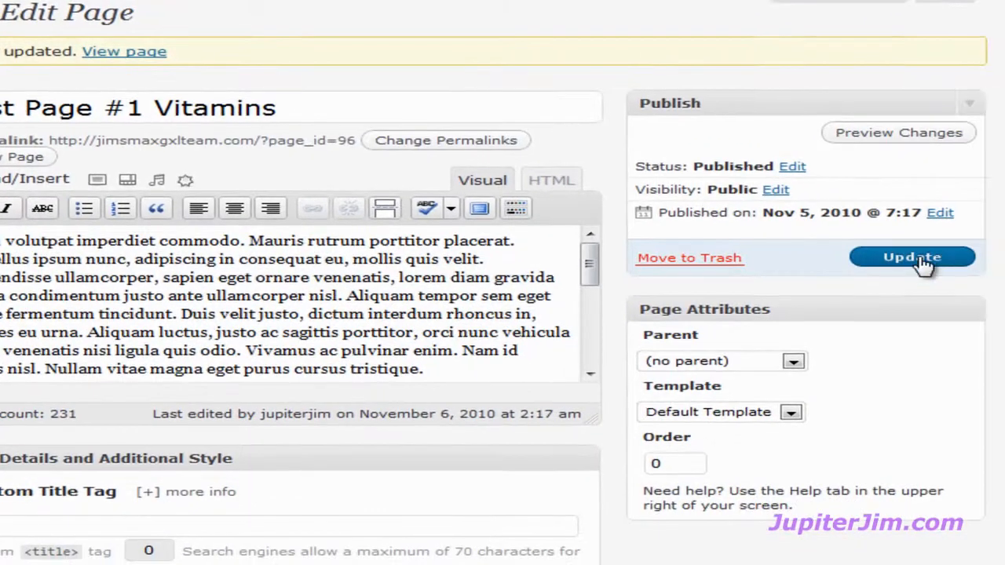
left_click(920, 259)
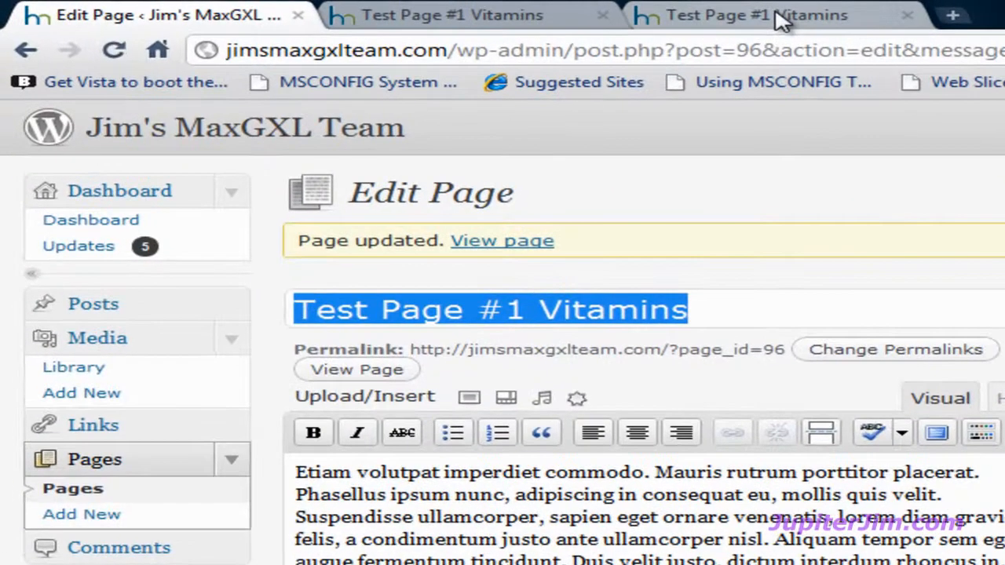
Step: Reload the live Test Page #1 Vitamins and check how the post image sits relative to the headline and text
left_click(742, 14)
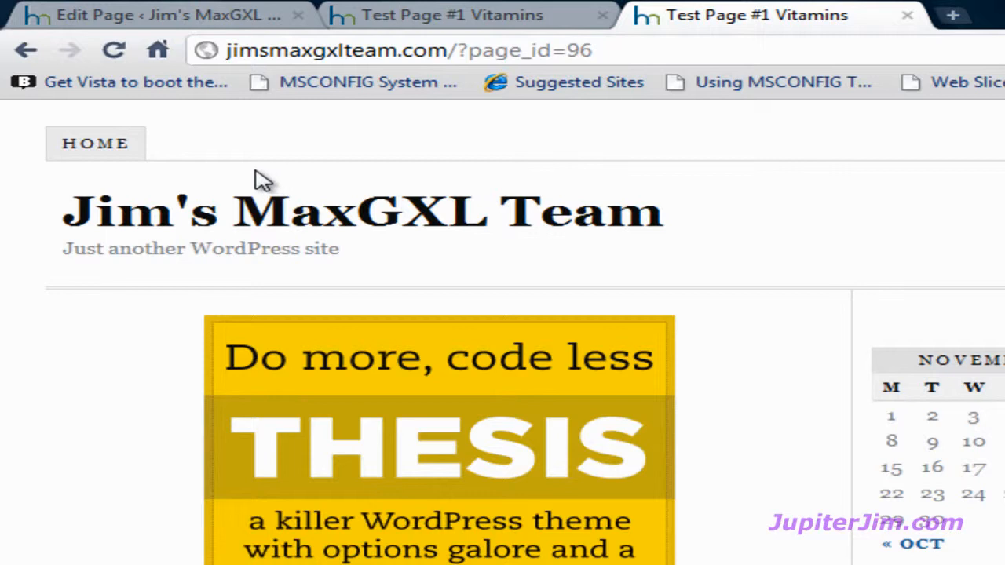
left_click(116, 55)
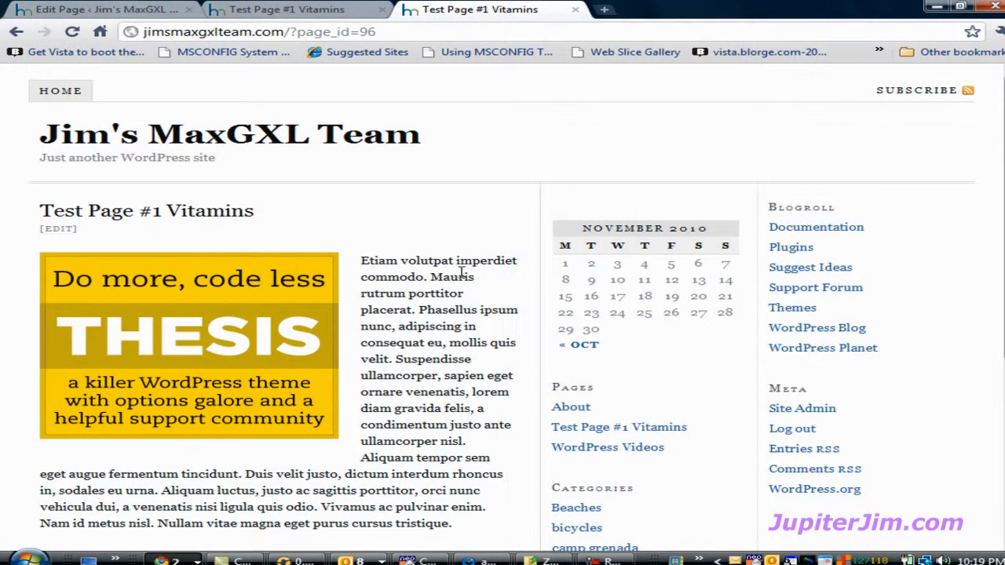
scroll(455, 306, "down", 4)
scroll(448, 338, "up", 4)
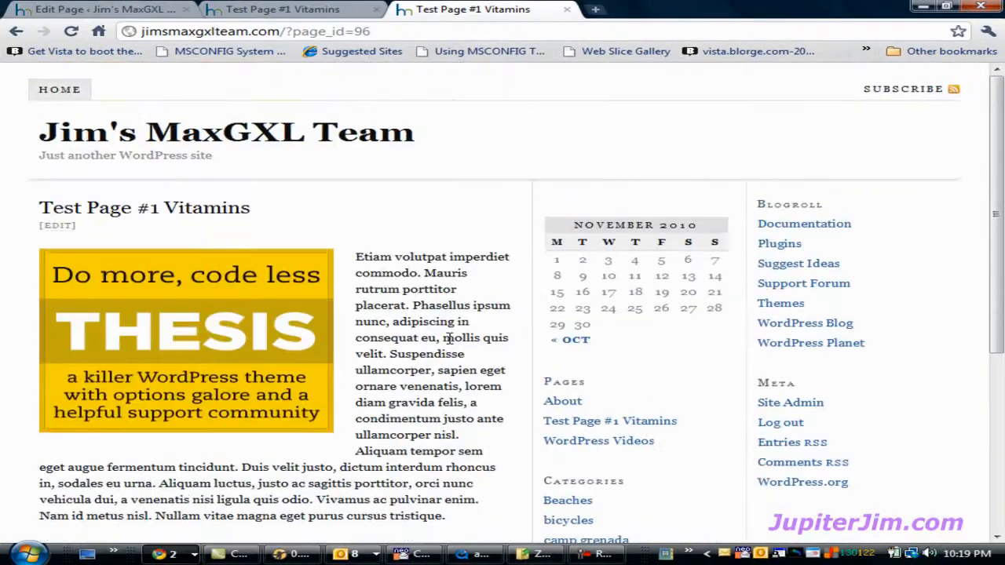